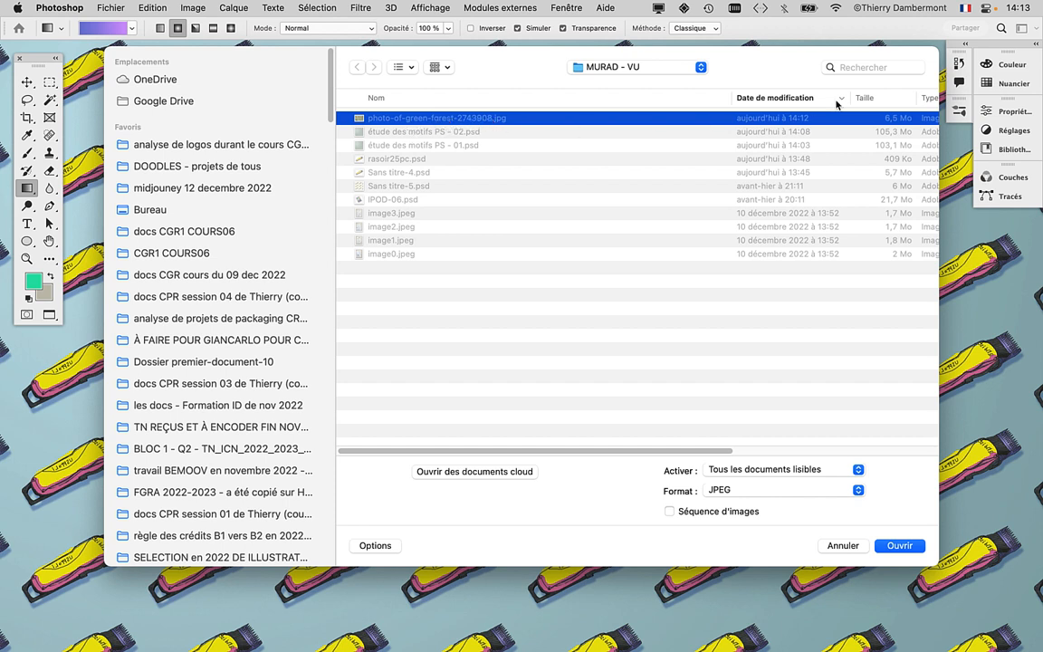
Step: Show the MURAD - VU folder's files as icons and open the photo-of-green-forest JPEG
left_click(410, 67)
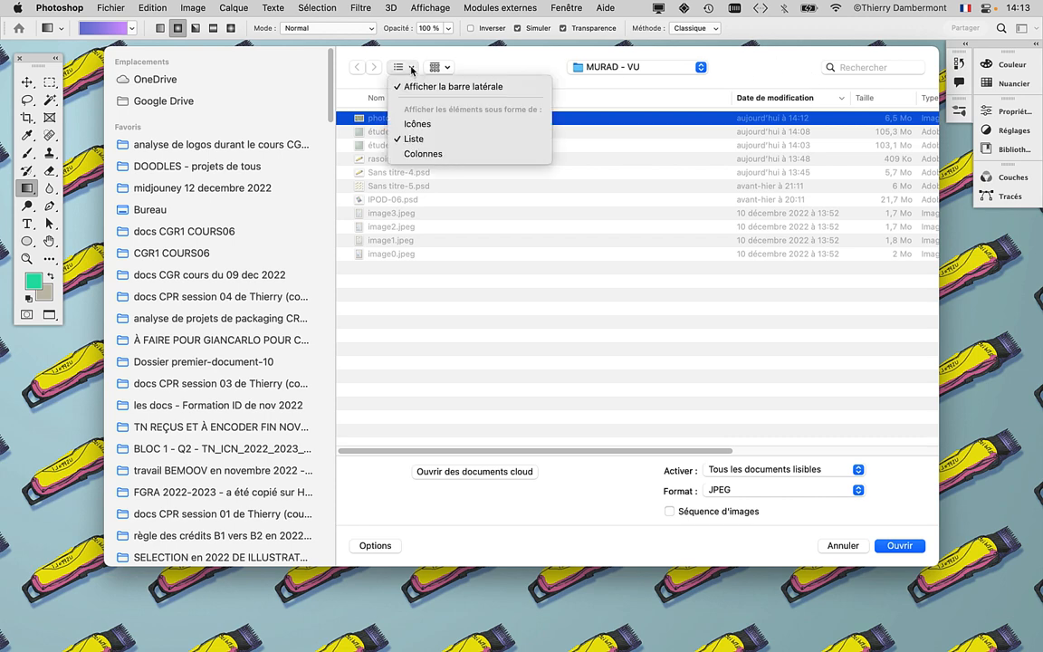
left_click(426, 126)
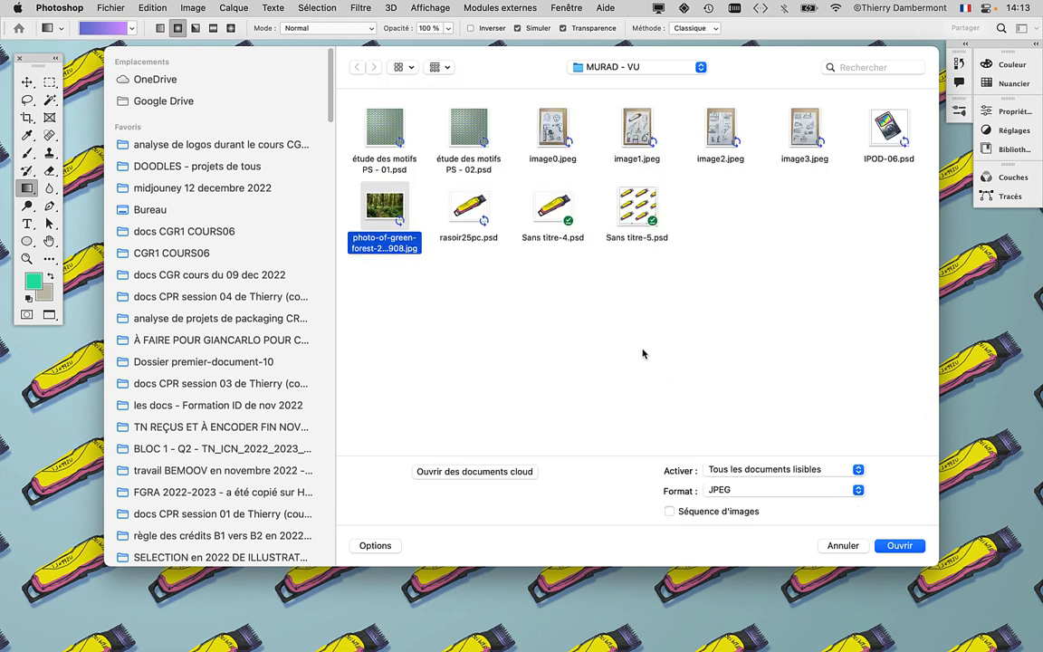
left_click(402, 304)
left_click(380, 219)
left_click(909, 549)
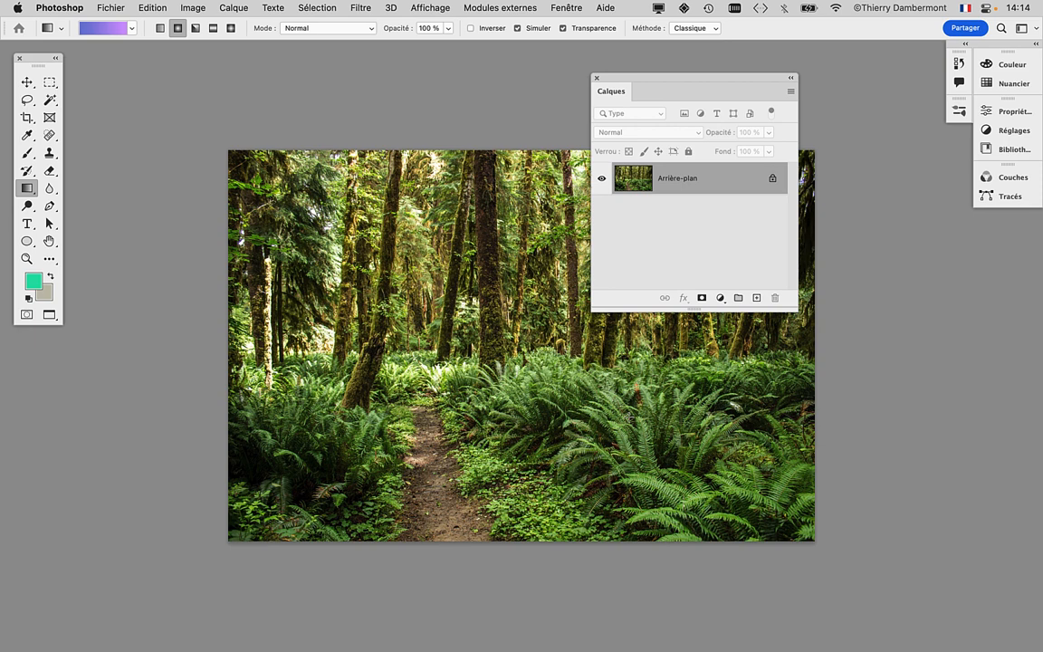
Step: Move the floating Calques panel off the forest photo so the whole image can be seen
left_click_drag(612, 79, 810, 78)
key("space")
left_click_drag(545, 225, 430, 174)
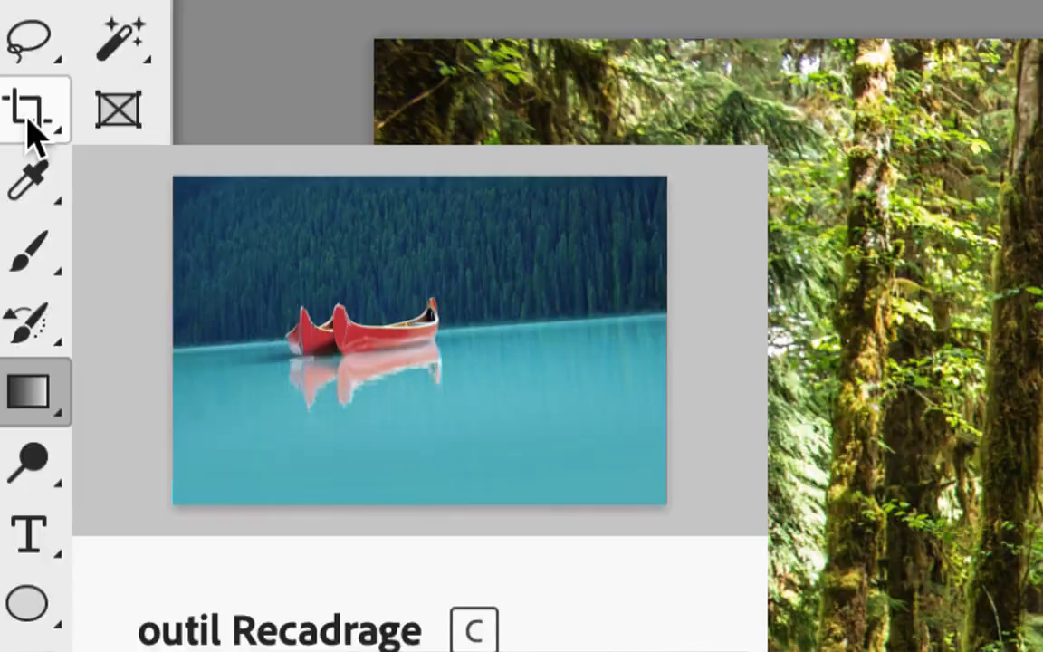
Step: Activate the Crop tool with the Rapport L/H preset, leaving its width and height values empty
left_click(27, 125)
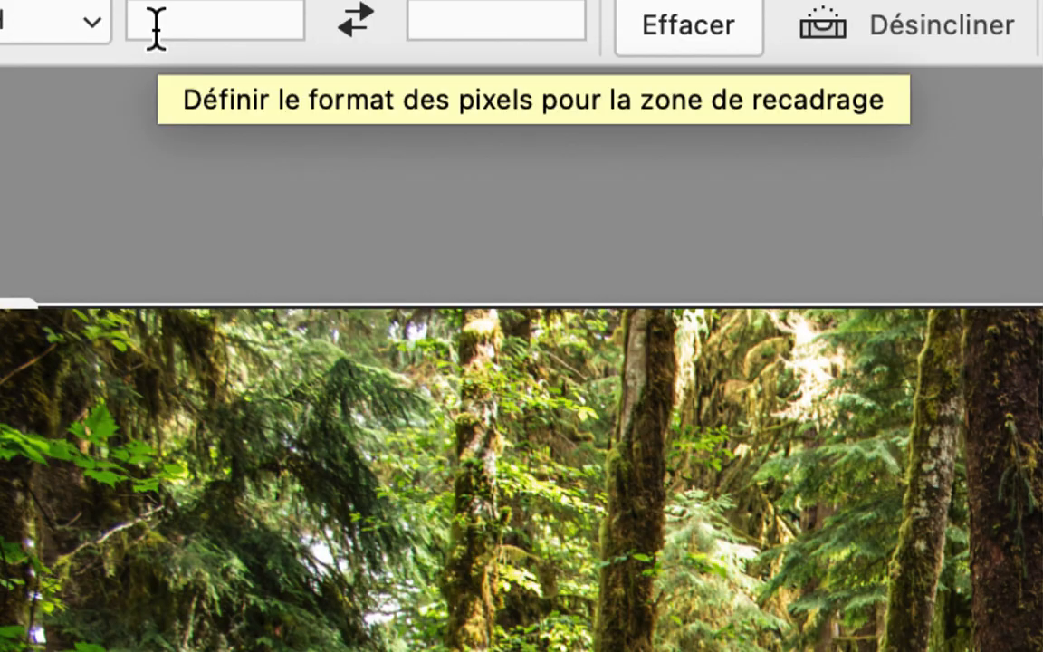
left_click(180, 29)
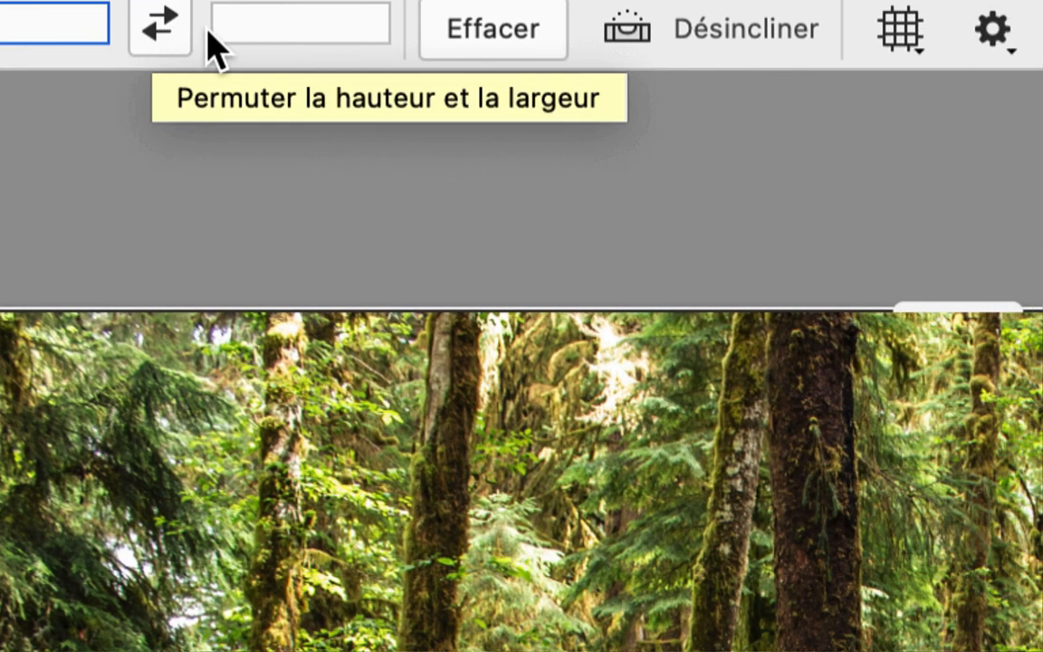
left_click(446, 19)
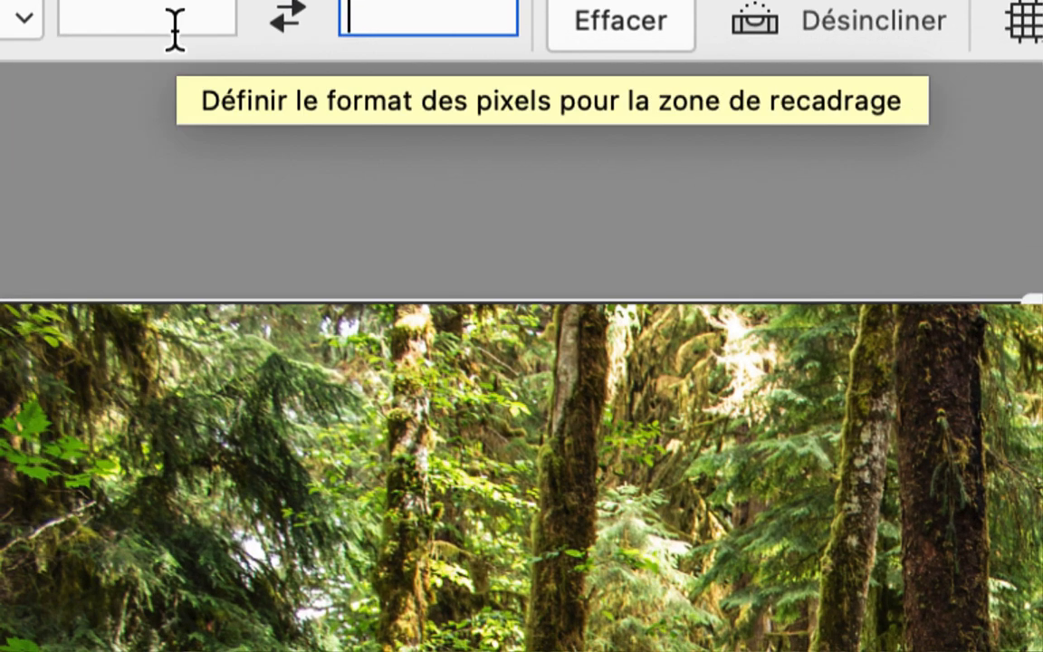
left_click(167, 29)
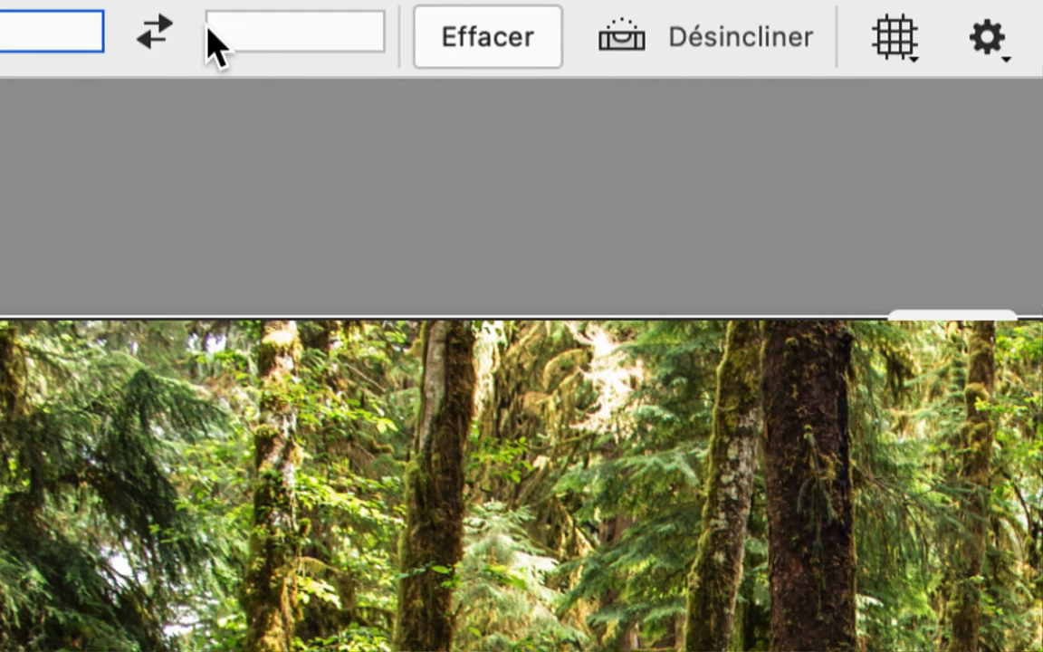
left_click(399, 28)
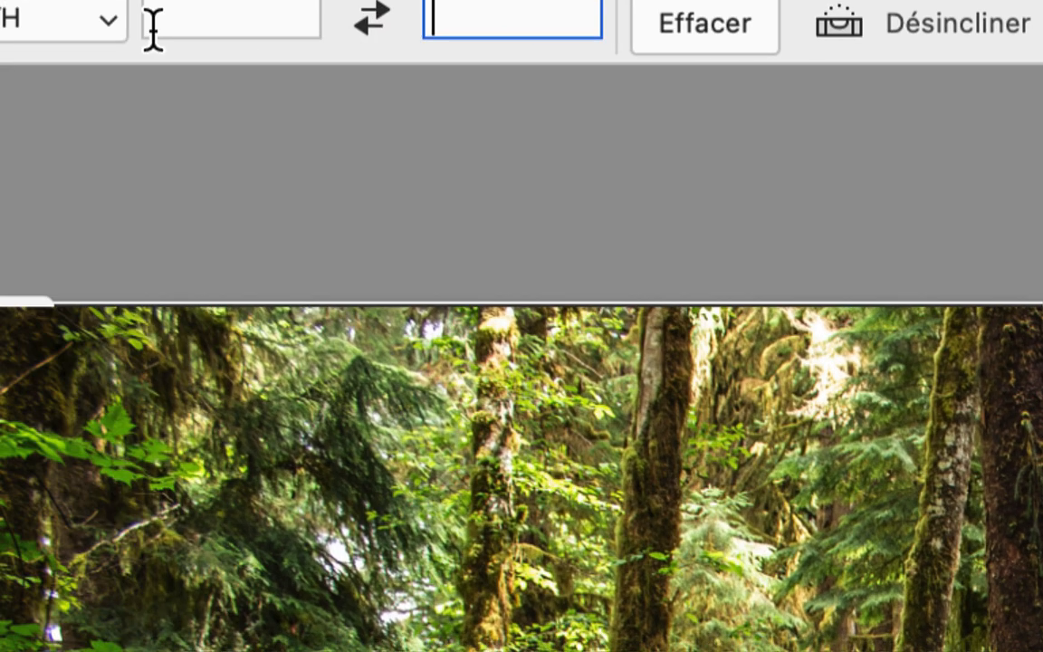
left_click(156, 29)
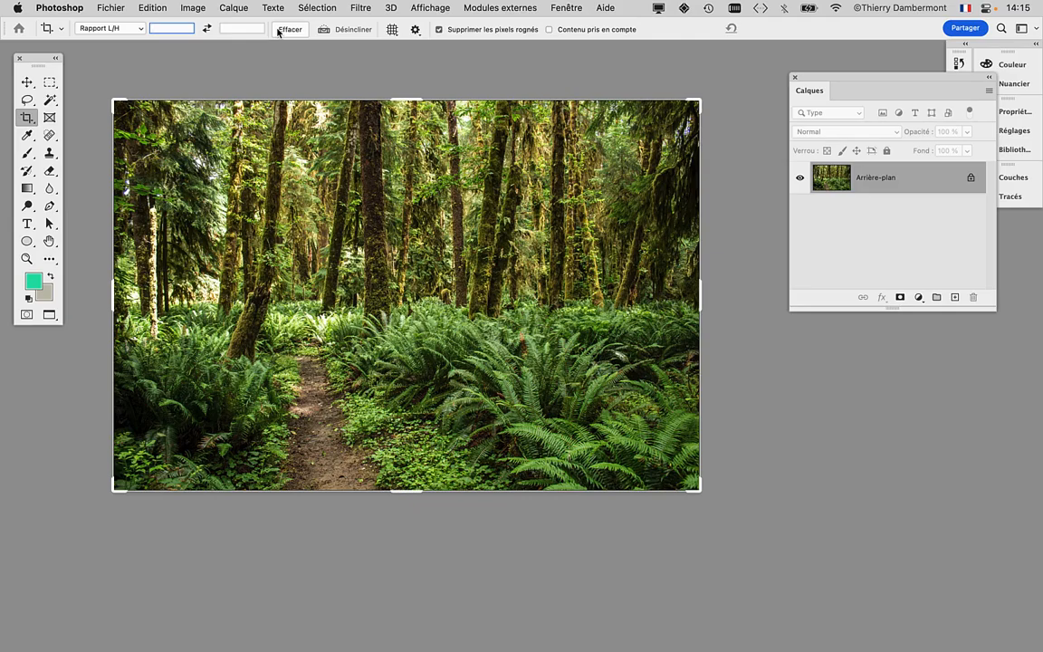
left_click(254, 27)
Step: Crop the photo to the central trunks, path start and ferns, with Supprimer les pixels rognés turned off
left_click_drag(115, 106, 173, 145)
left_click_drag(641, 445, 534, 414)
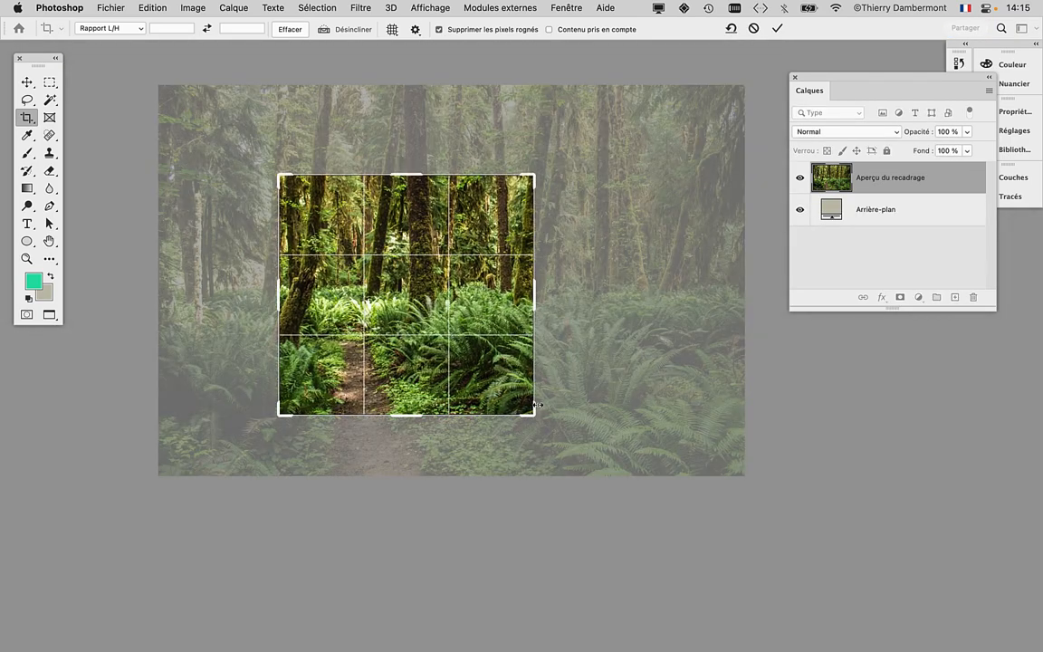
left_click_drag(534, 176, 541, 198)
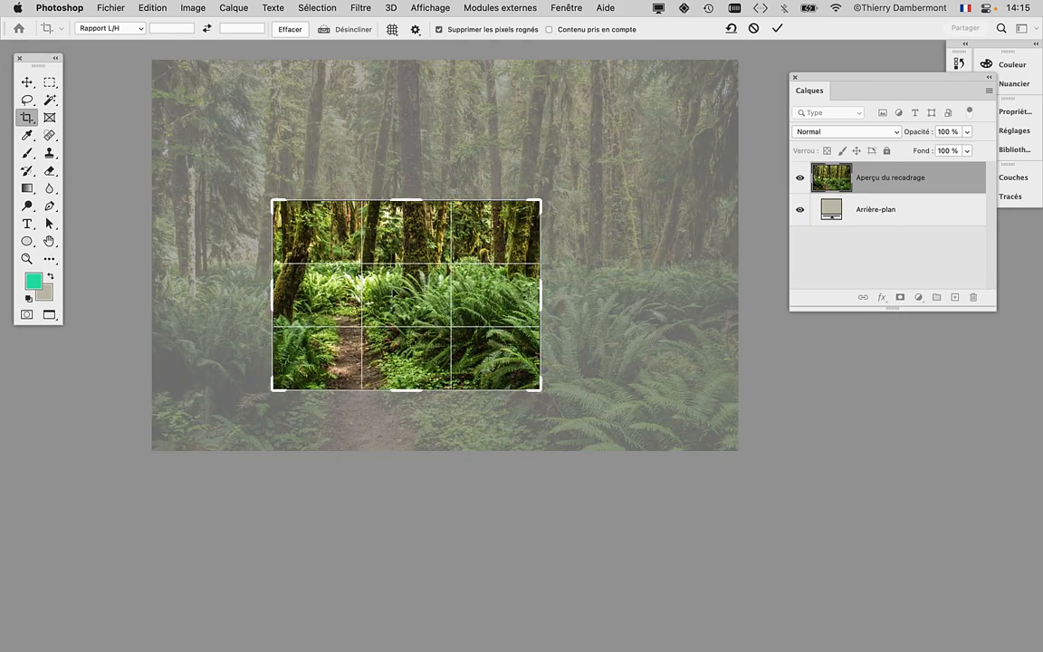
left_click_drag(274, 382, 295, 367)
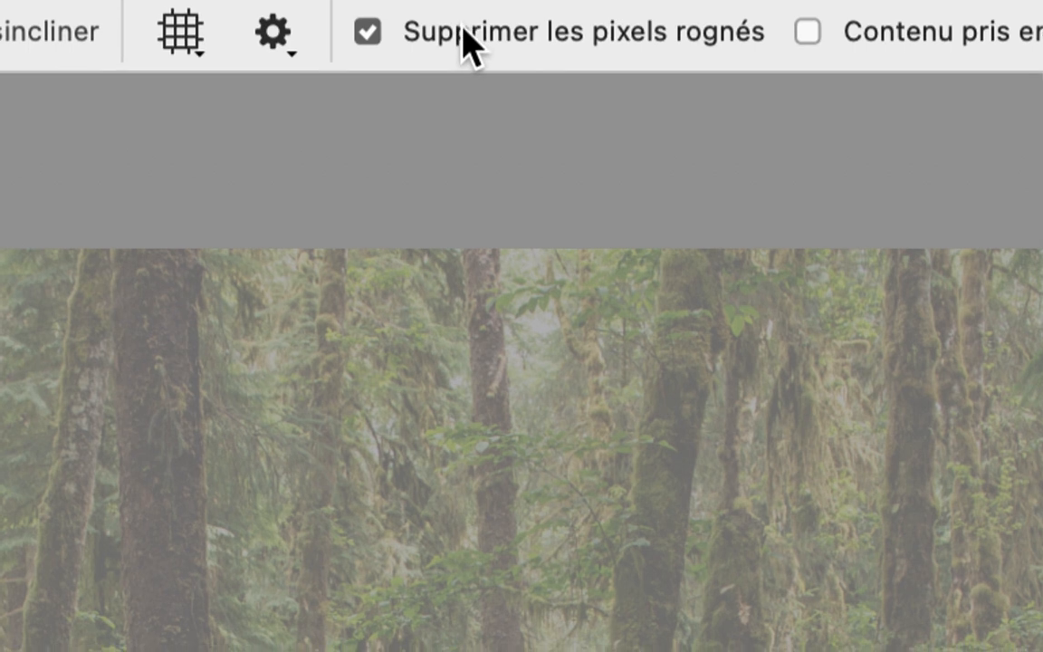
left_click(462, 38)
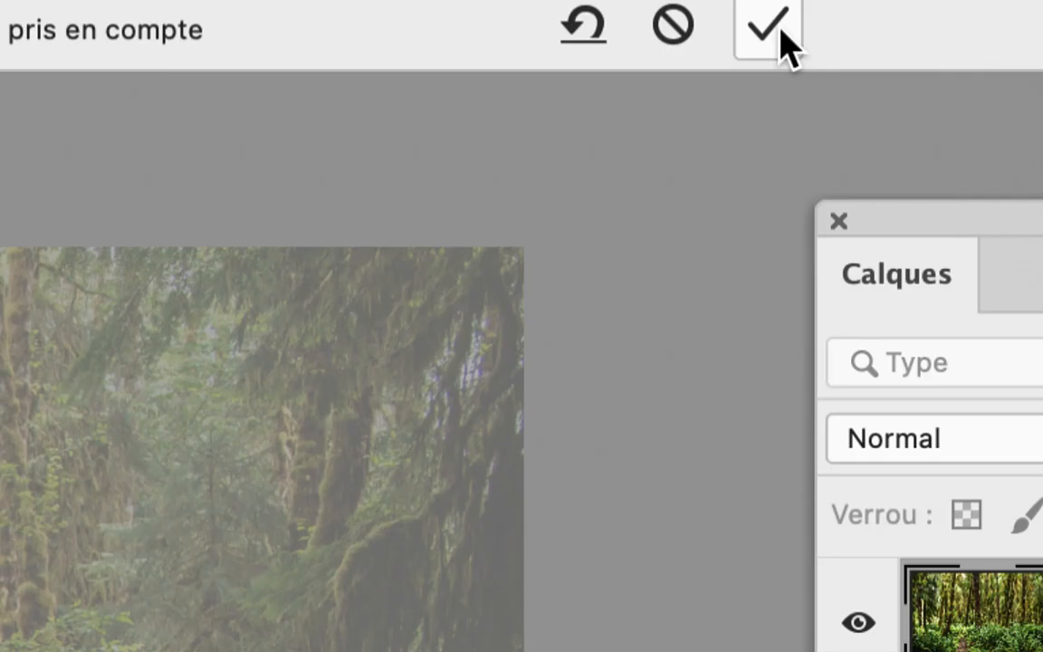
left_click(777, 30)
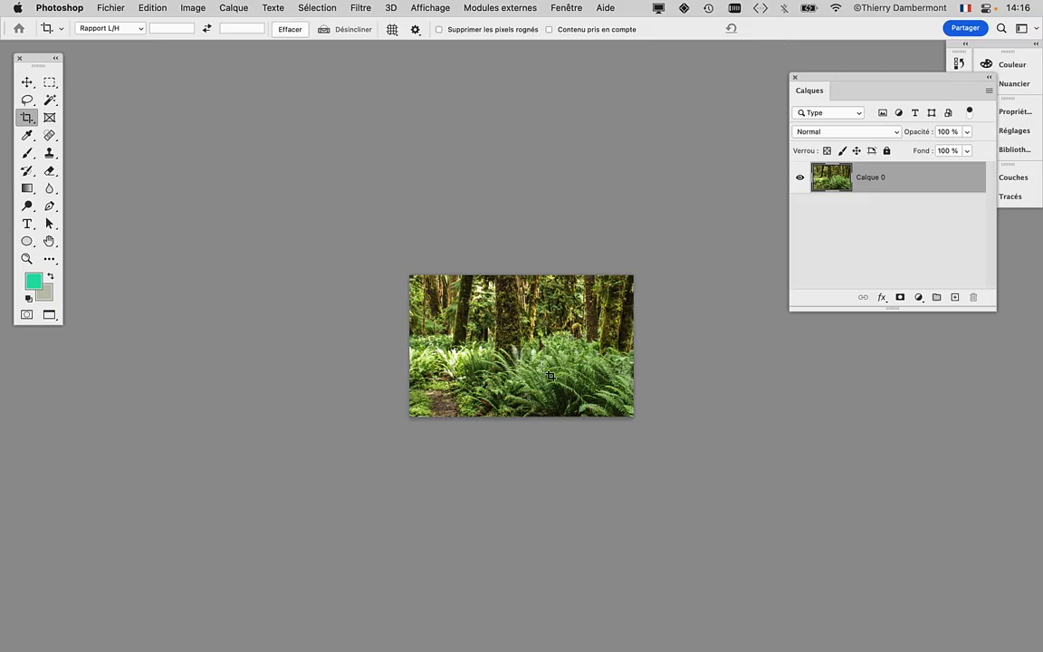
Step: Move Calque 0 within the cropped canvas until the hidden ferns from the photo's lower right fill it
scroll(548, 367, "up", 5)
scroll(550, 371, "right", 5)
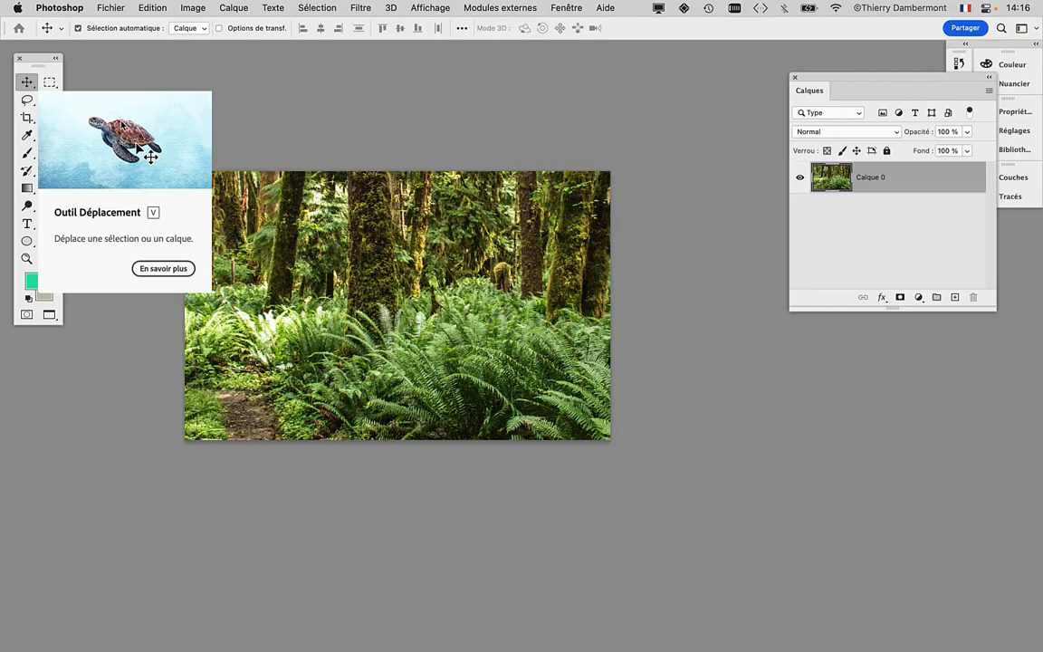
left_click_drag(369, 314, 212, 362)
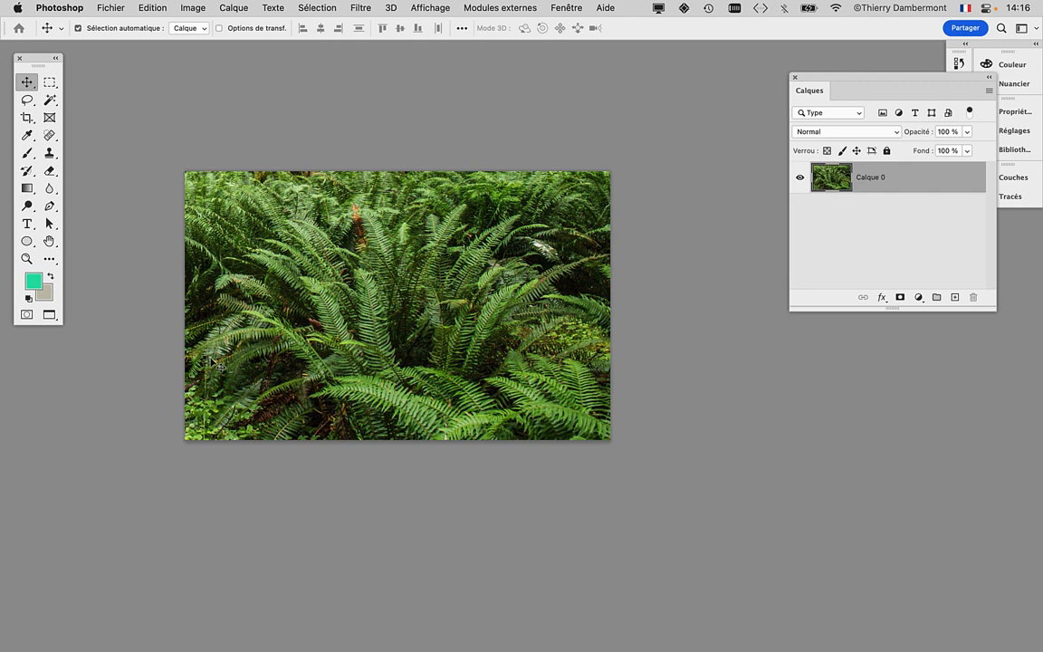
Step: Free-transform Calque 0 down to 53% proportionally and place it so it covers the whole canvas
scroll(307, 367, "down", 3)
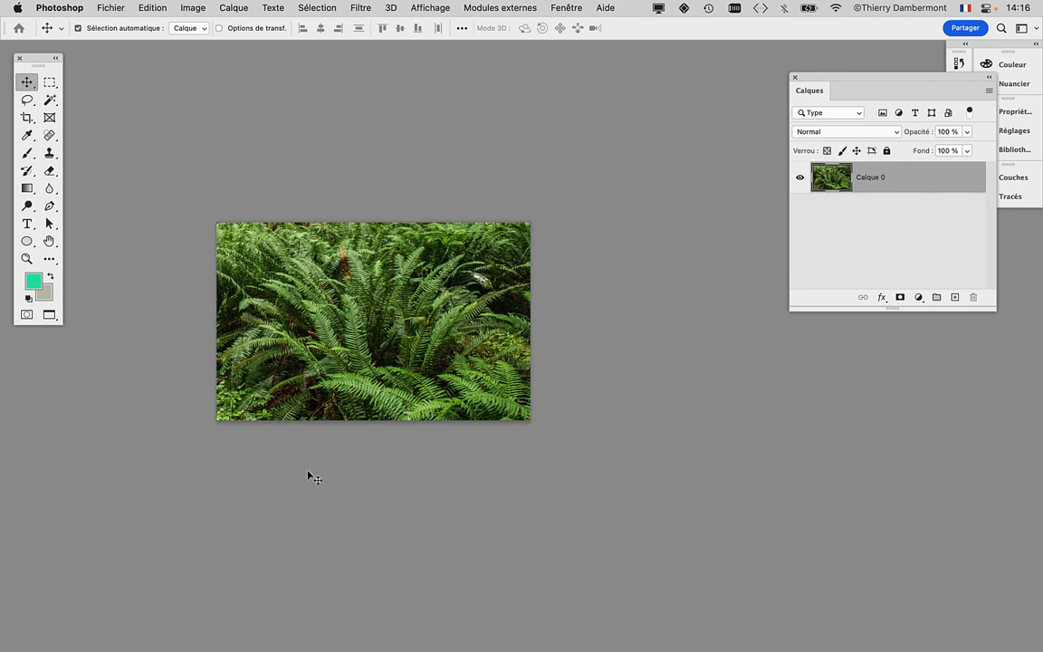
key("super+t")
scroll(412, 420, "down", 2)
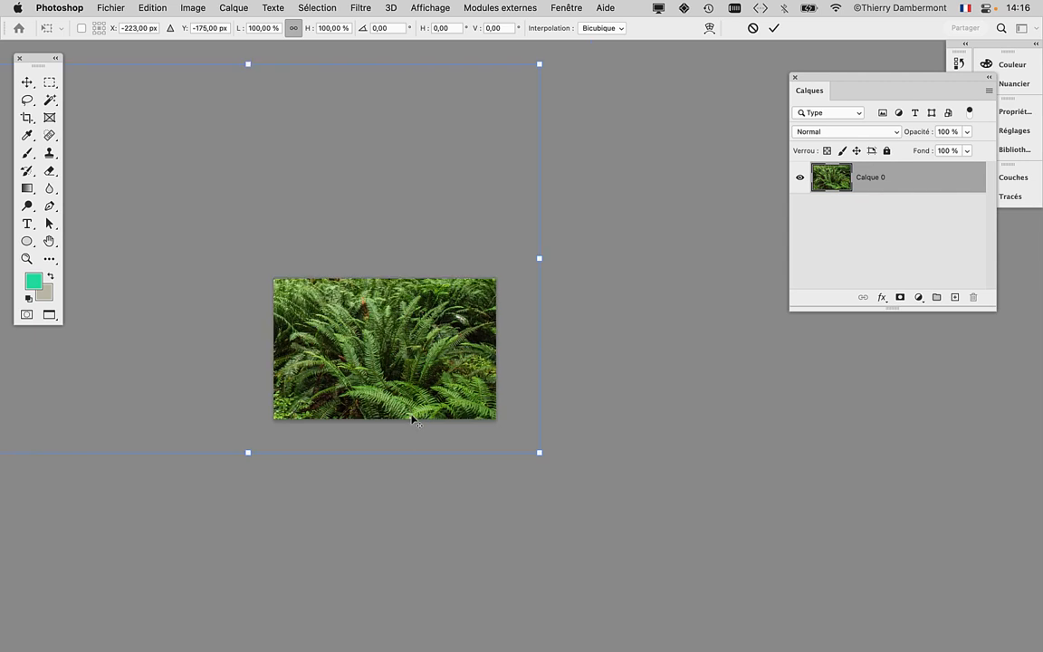
scroll(409, 416, "down", 1)
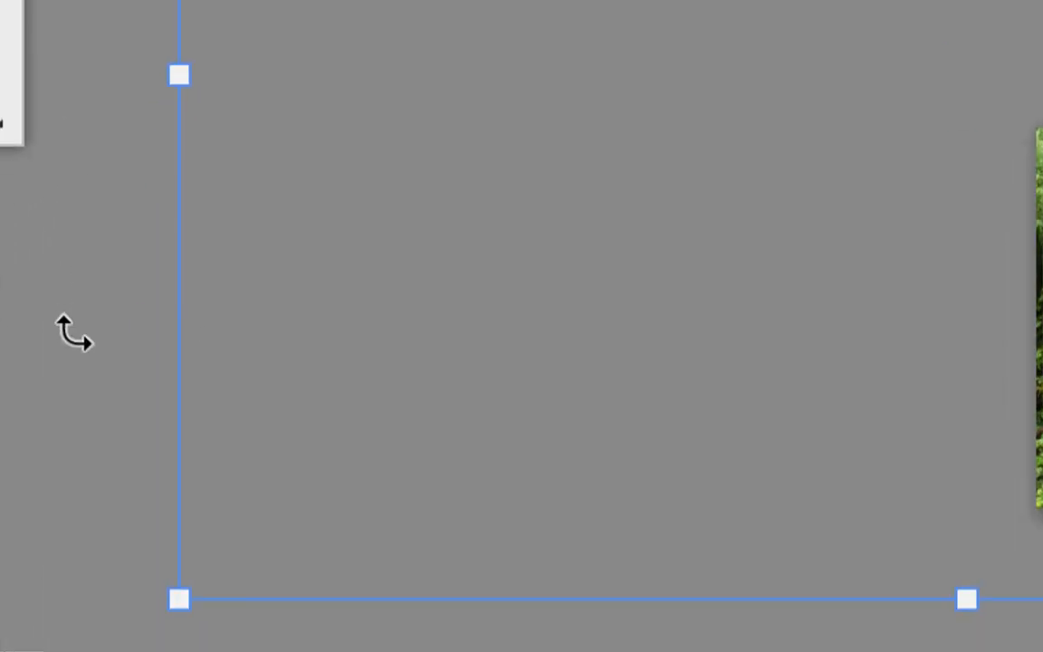
left_click_drag(188, 594, 361, 513)
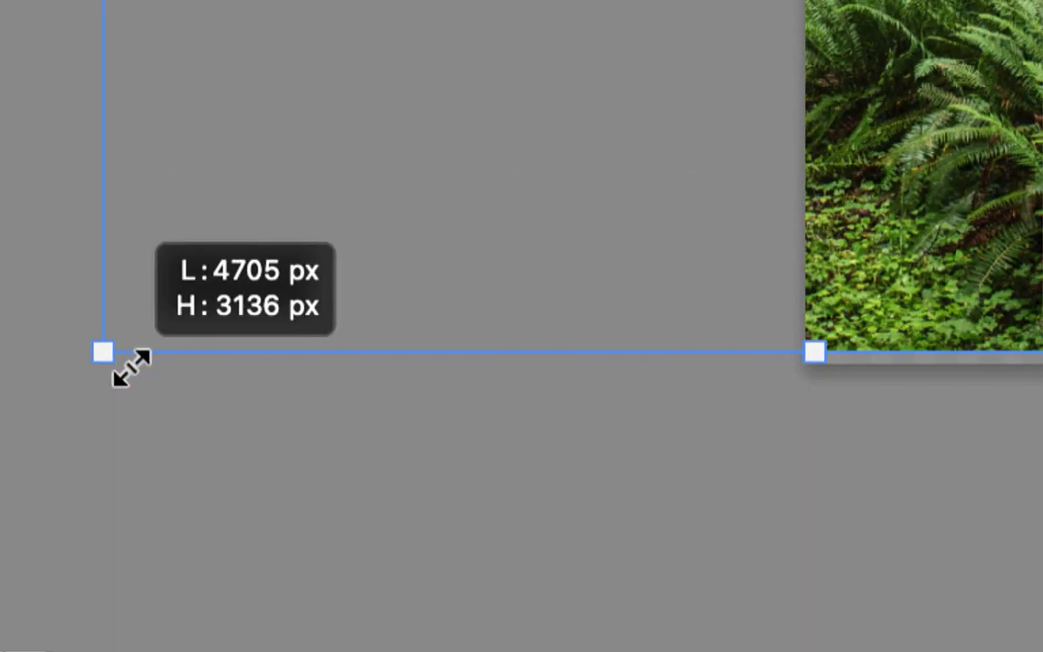
left_click_drag(131, 366, 537, 222)
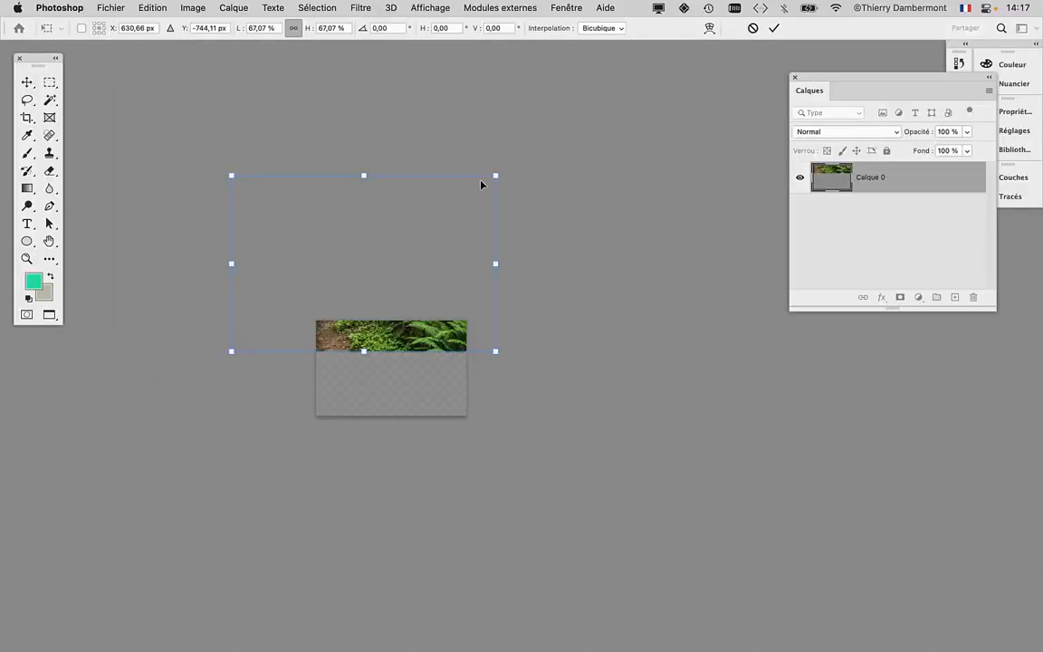
left_click_drag(496, 173, 446, 214)
left_click_drag(396, 280, 452, 357)
scroll(389, 380, "up", 5)
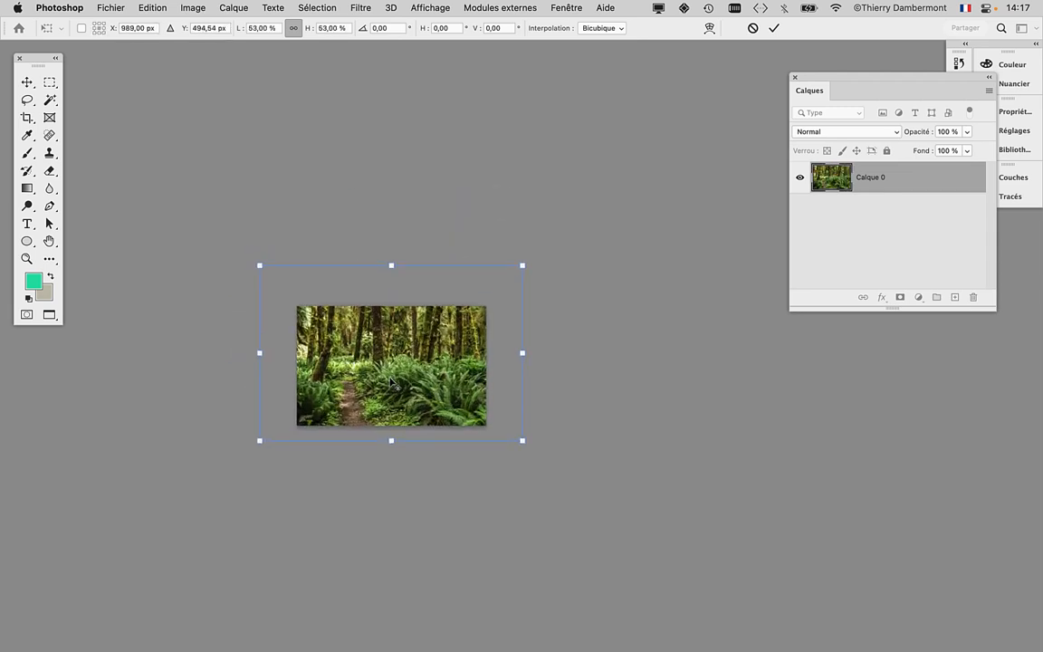
Step: Enlarge Calque 0 to 71.26%, shift it so the ferns fill the canvas, and apply the transformation
scroll(387, 384, "up", 2)
left_click_drag(386, 383, 302, 350)
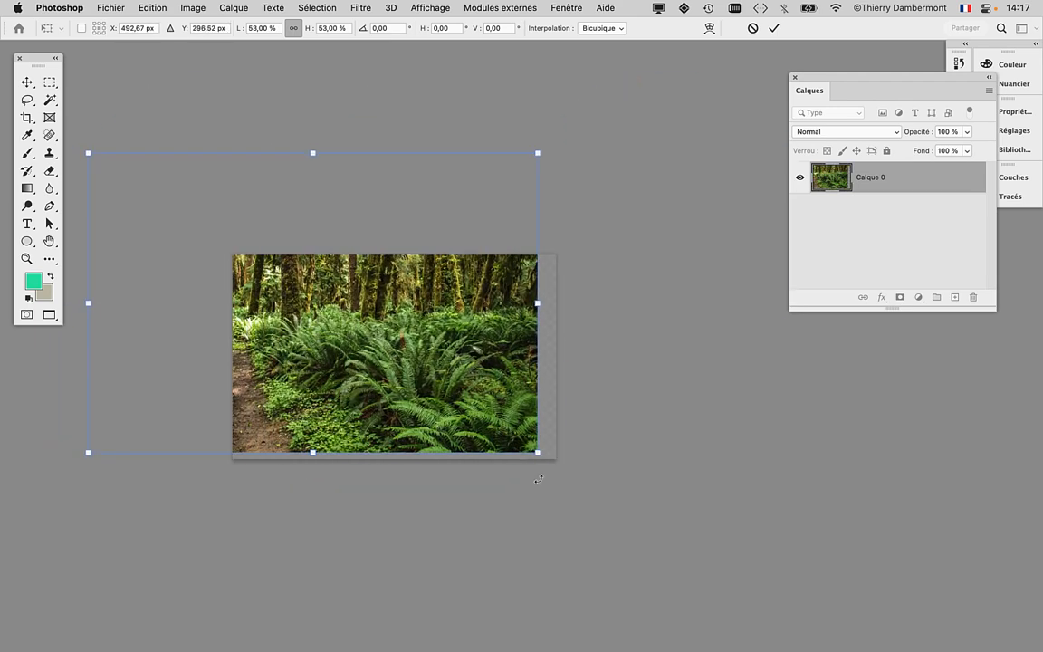
left_click_drag(538, 453, 692, 554)
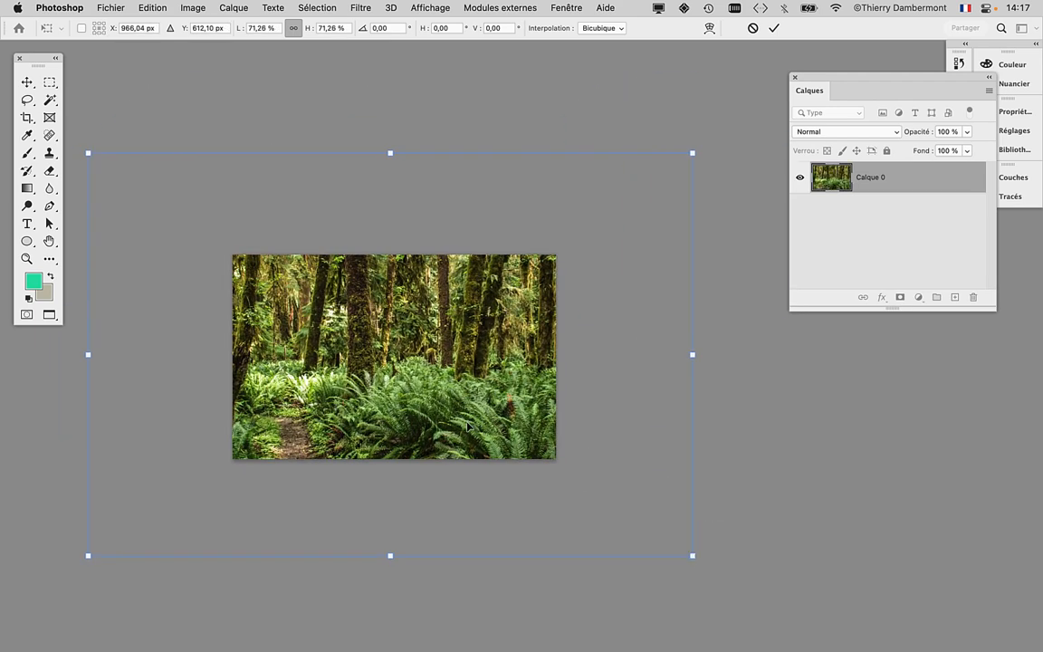
left_click_drag(468, 420, 358, 323)
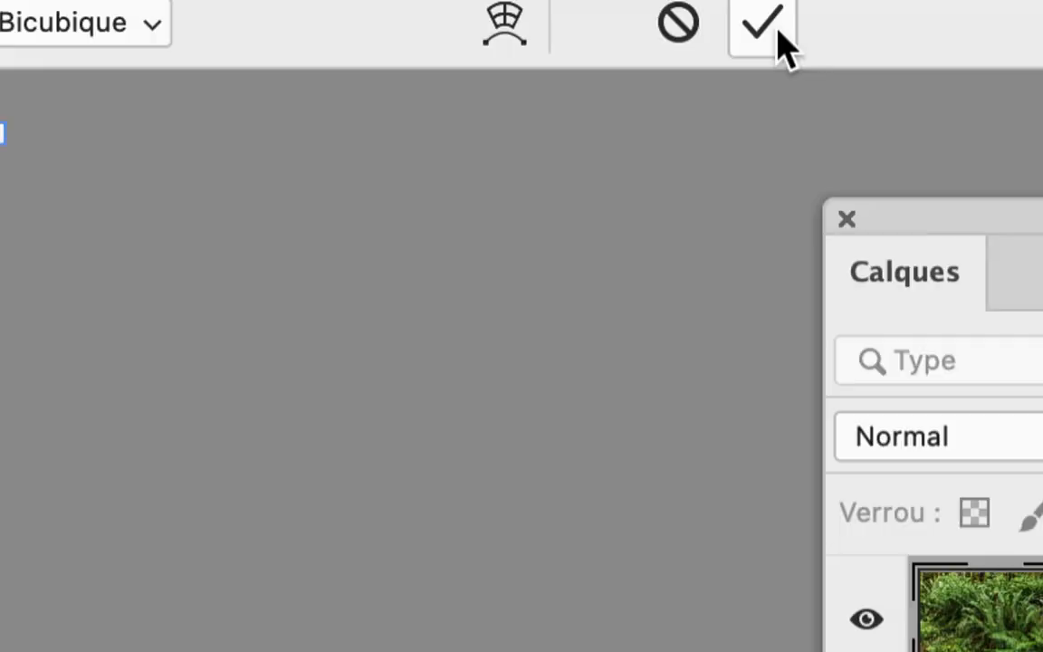
left_click(775, 29)
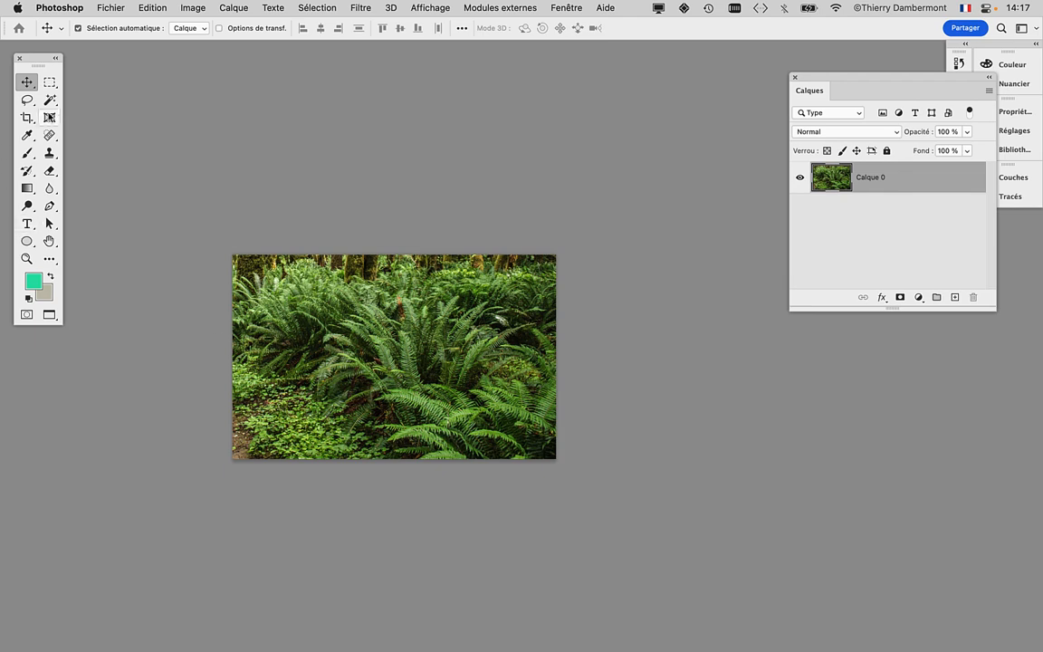
Step: Crop the canvas more tightly around the large fern clump near the photo's lower right, keeping the cropped pixels
left_click_drag(30, 56, 89, 78)
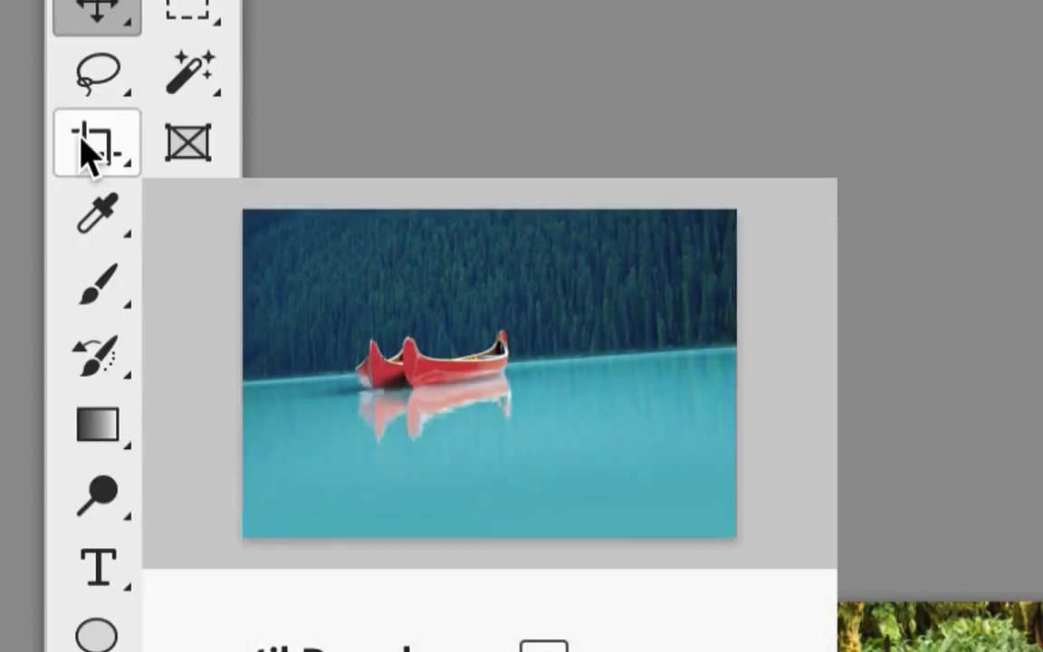
left_click(84, 140)
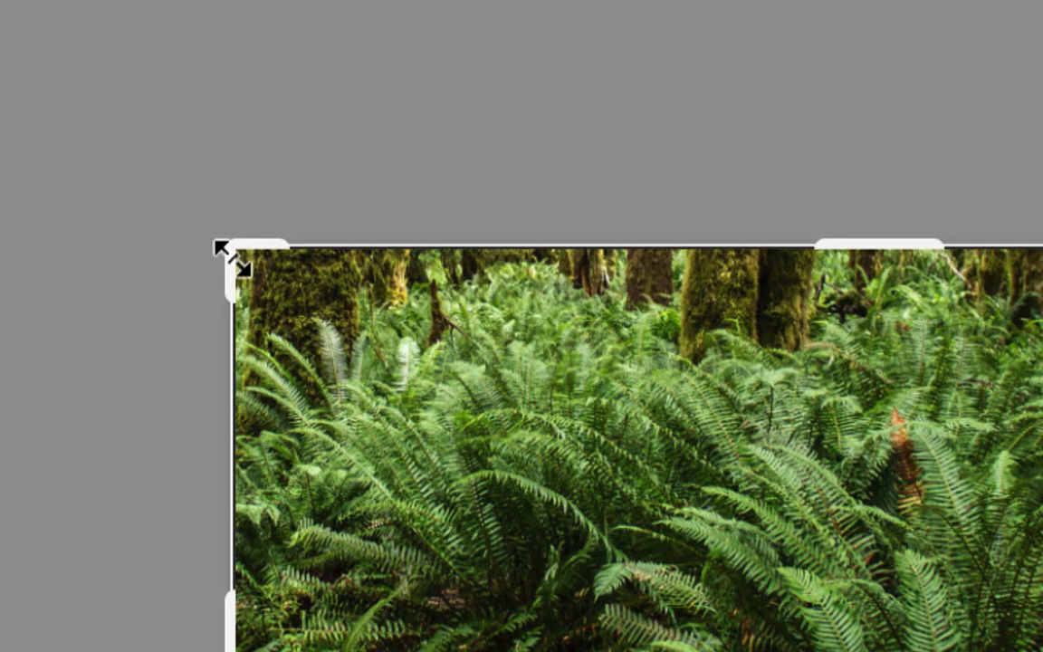
left_click_drag(231, 257, 259, 242)
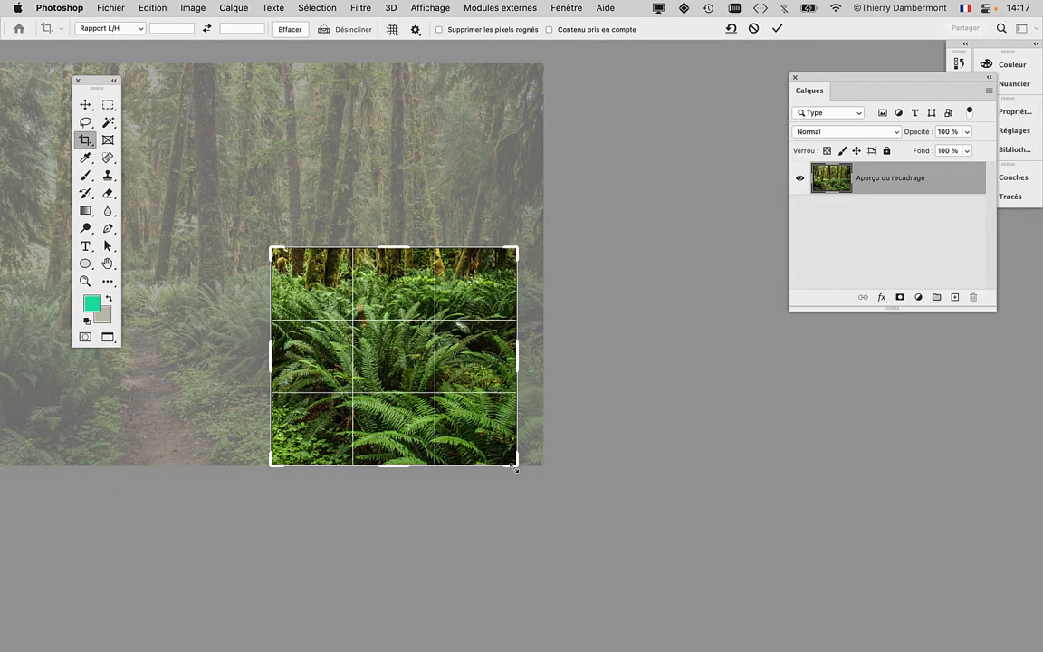
left_click_drag(514, 467, 529, 434)
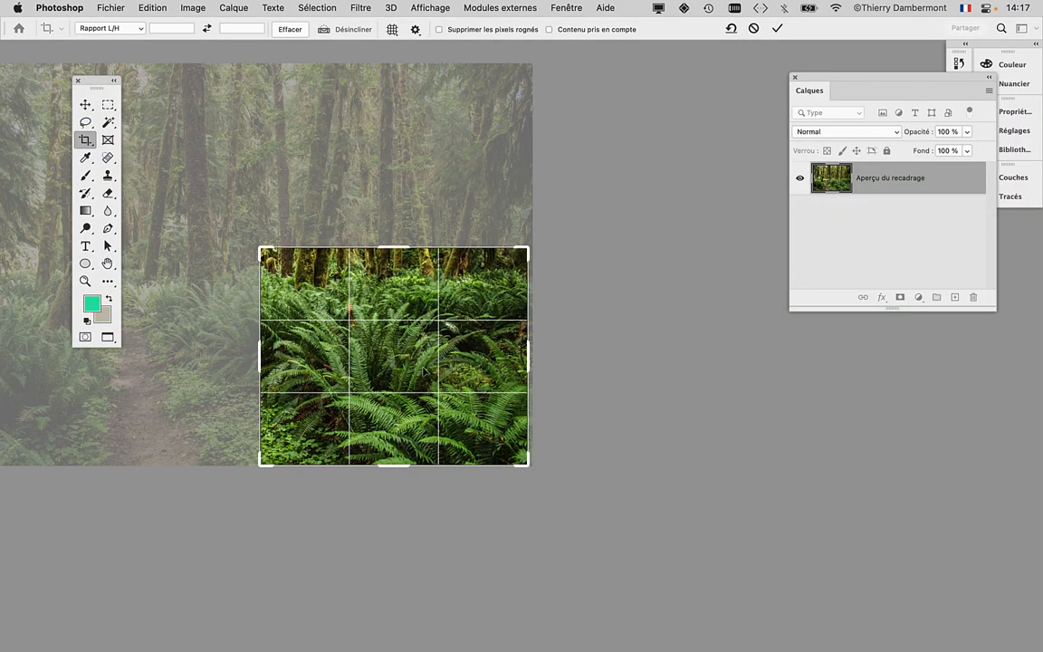
left_click_drag(253, 247, 240, 243)
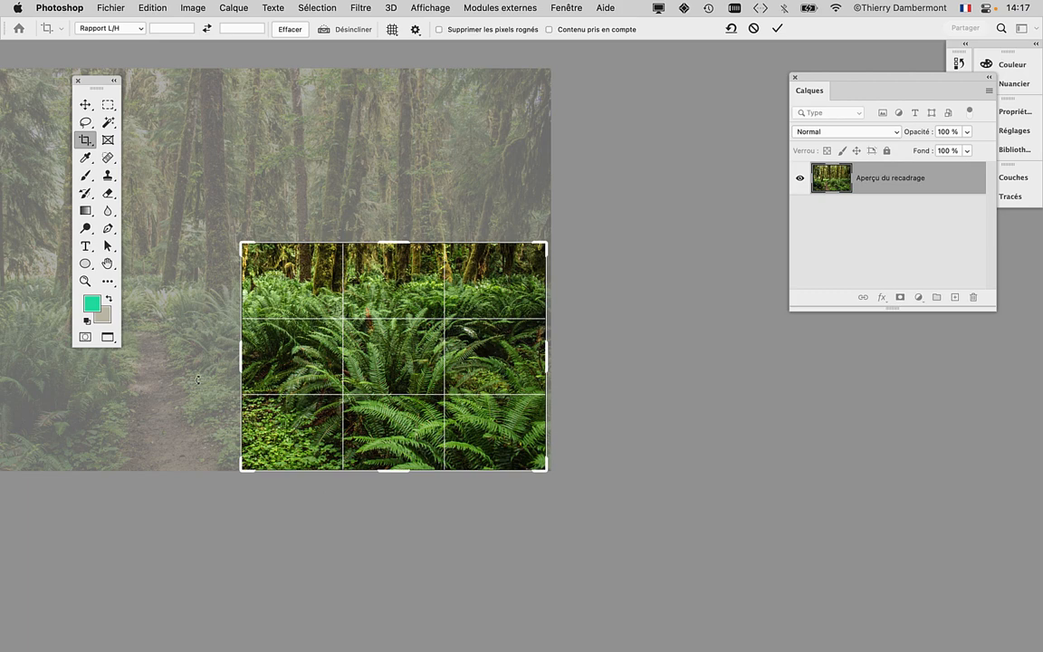
left_click_drag(239, 242, 255, 265)
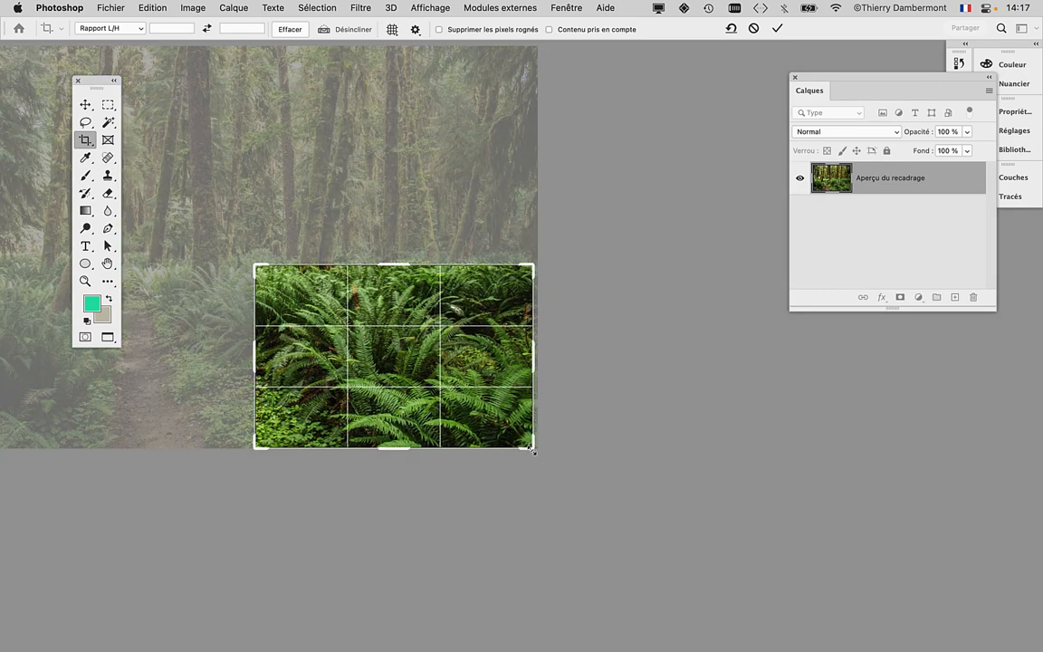
mouse_move(533, 450)
left_mouse_down()
mouse_move(526, 440)
mouse_move(513, 446)
left_mouse_up()
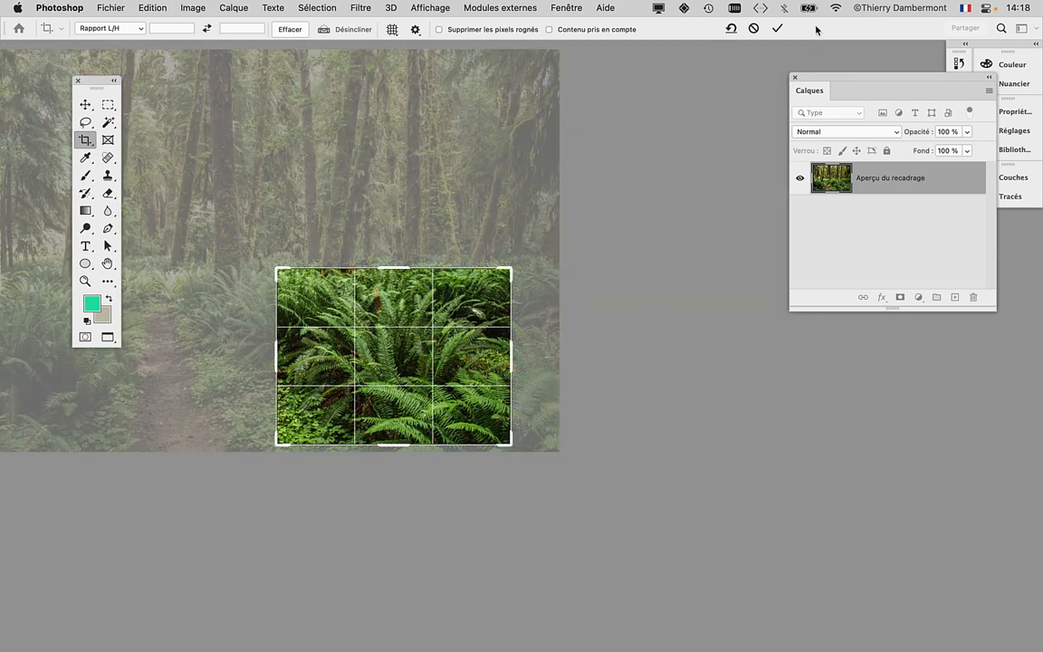
left_click(777, 28)
key("super+0")
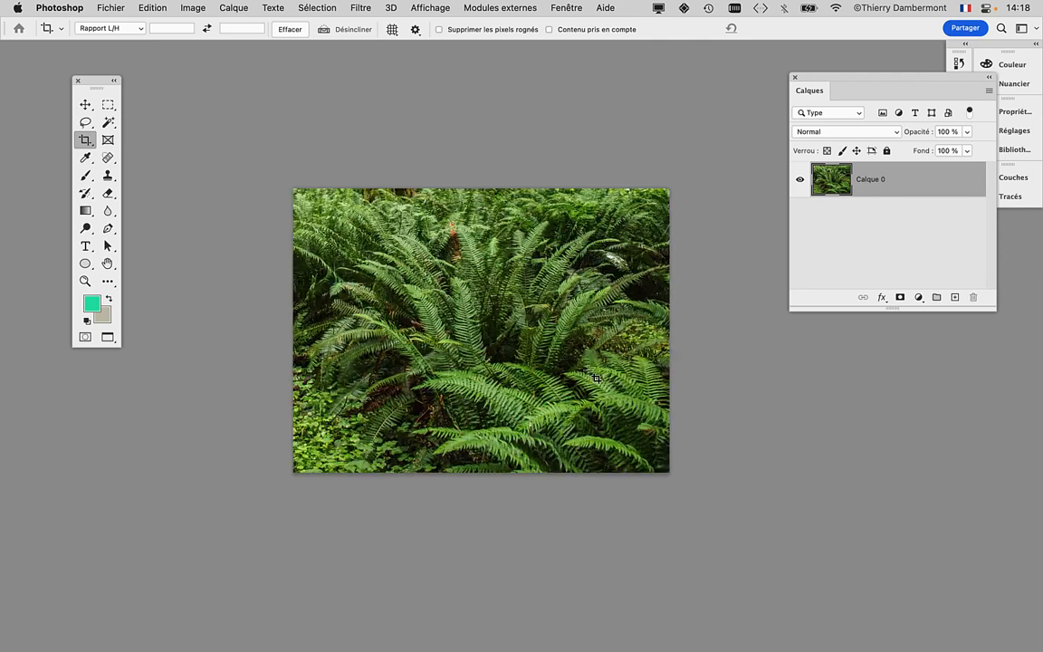
scroll(595, 377, "up", 2)
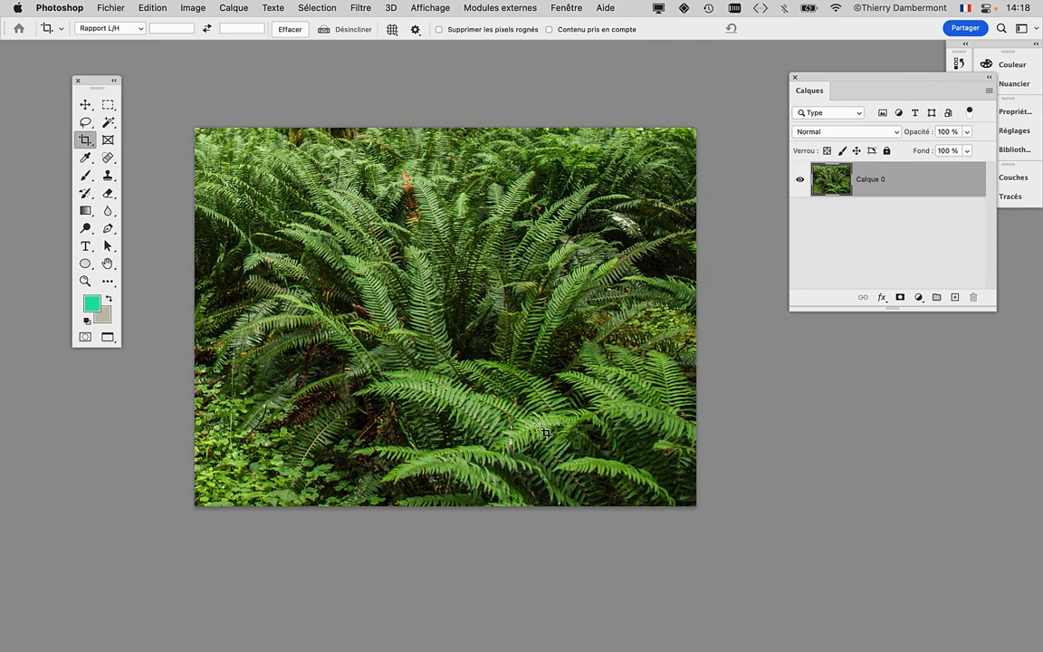